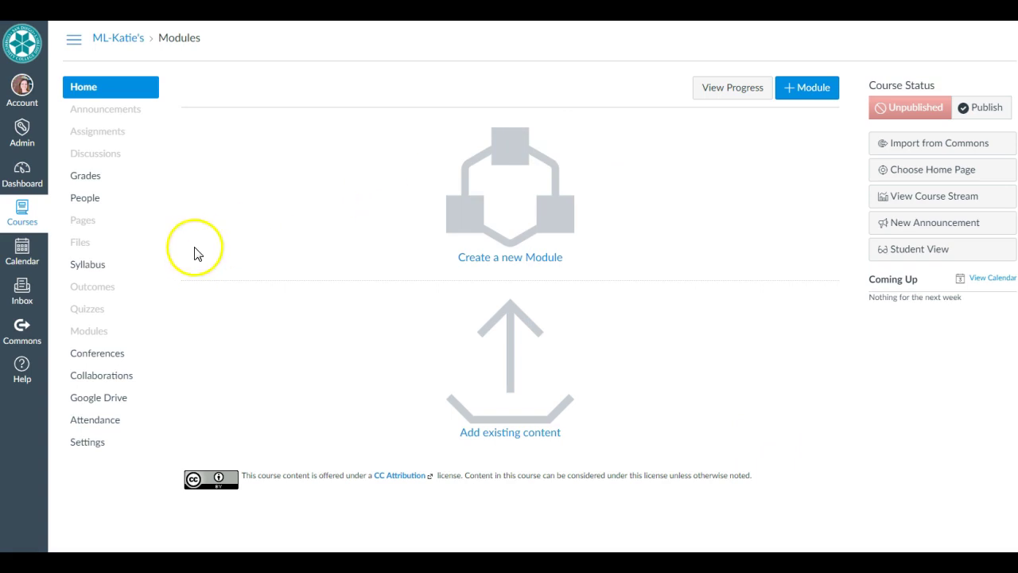
# Open the Settings page of the empty, unpublished course.
pyautogui.click(100, 448)
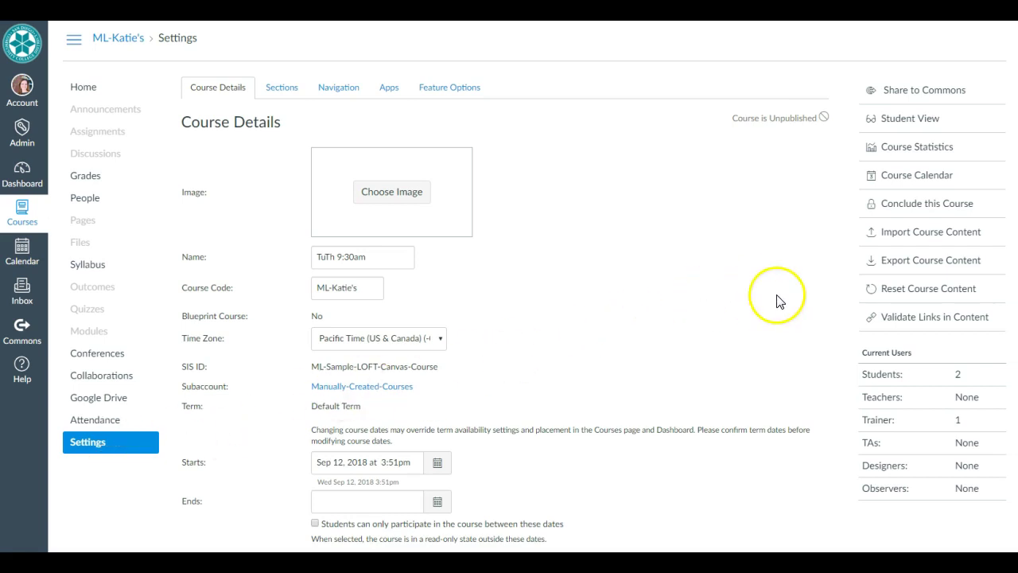
# Start Import Course Content with the content type set to Copy a Canvas Course.
pyautogui.click(906, 232)
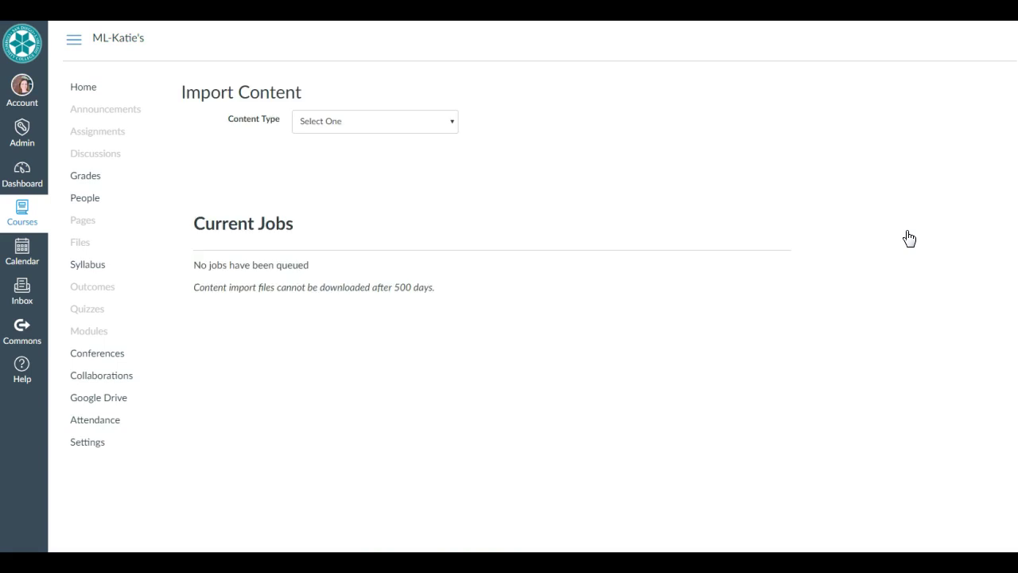
pyautogui.click(331, 127)
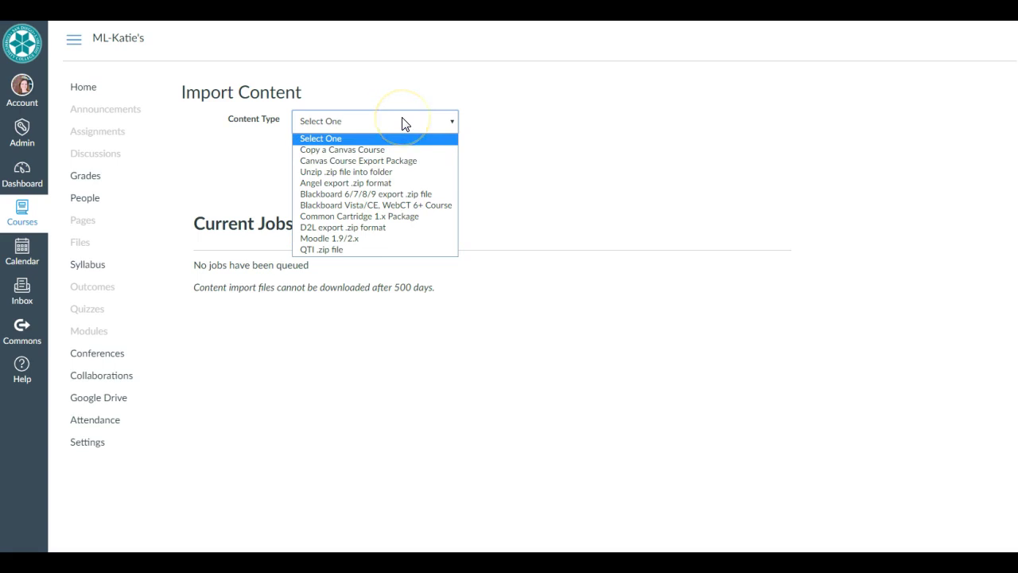
pyautogui.click(353, 150)
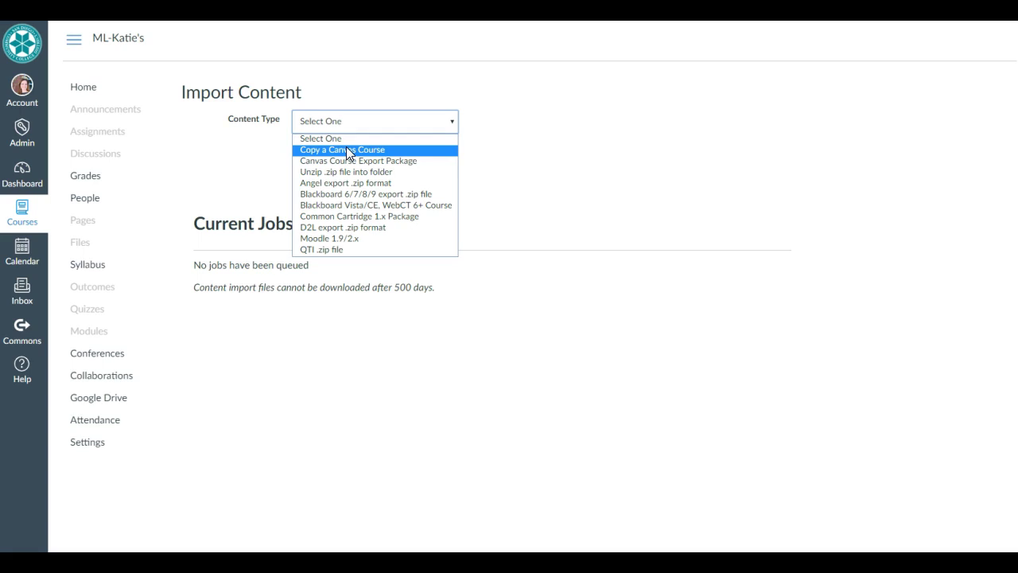
pyautogui.click(350, 150)
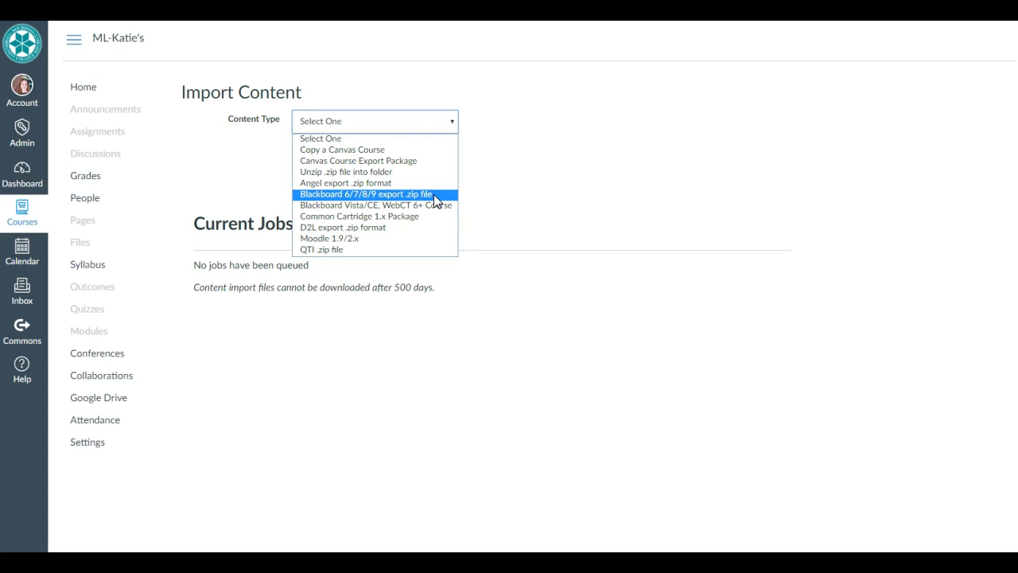
pyautogui.click(340, 150)
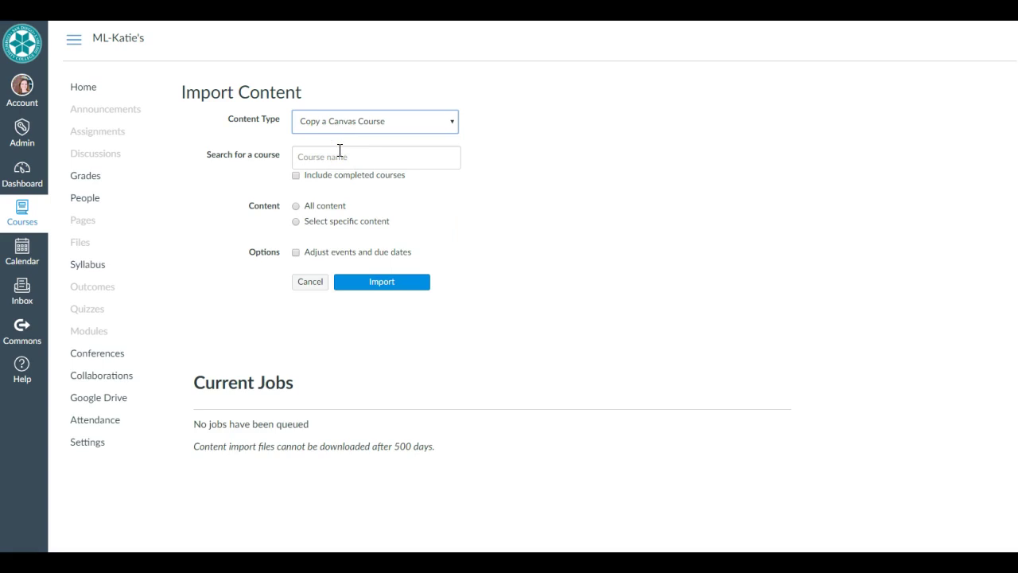
# Queue a copy of ML-Mesa Canvas Learning Center using Select specific content.
pyautogui.click(337, 130)
pyautogui.click(327, 161)
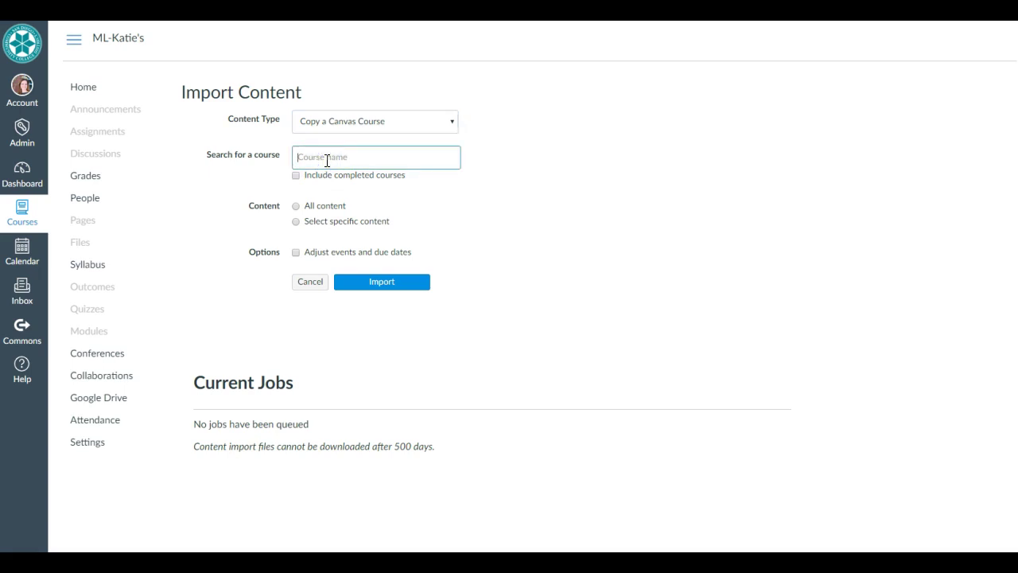
pyautogui.write('mesa learning')
pyautogui.moveTo(352, 157); pyautogui.dragTo(319, 159)
pyautogui.write('lanvas learning')
pyautogui.click(340, 181)
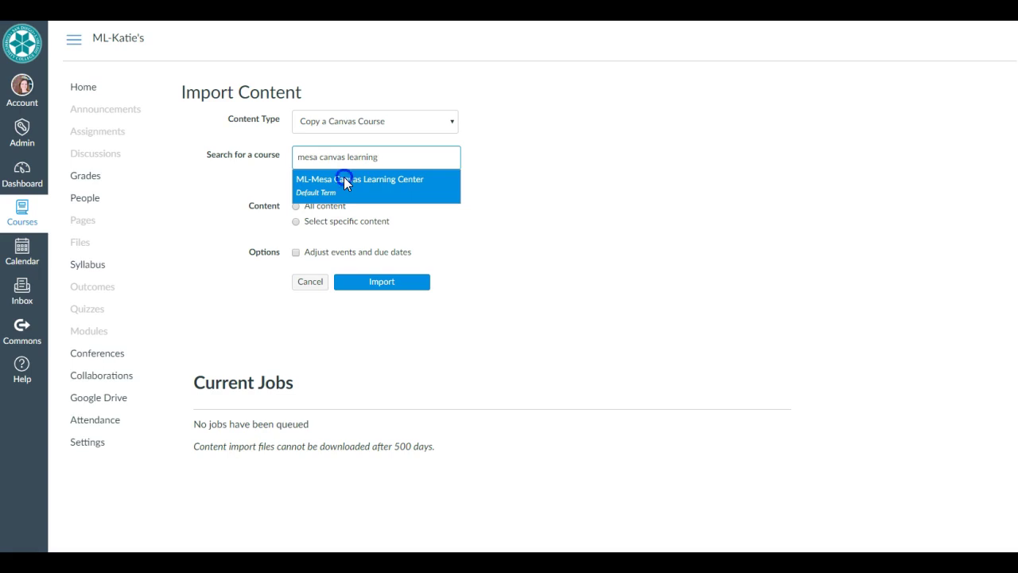
pyautogui.click(343, 180)
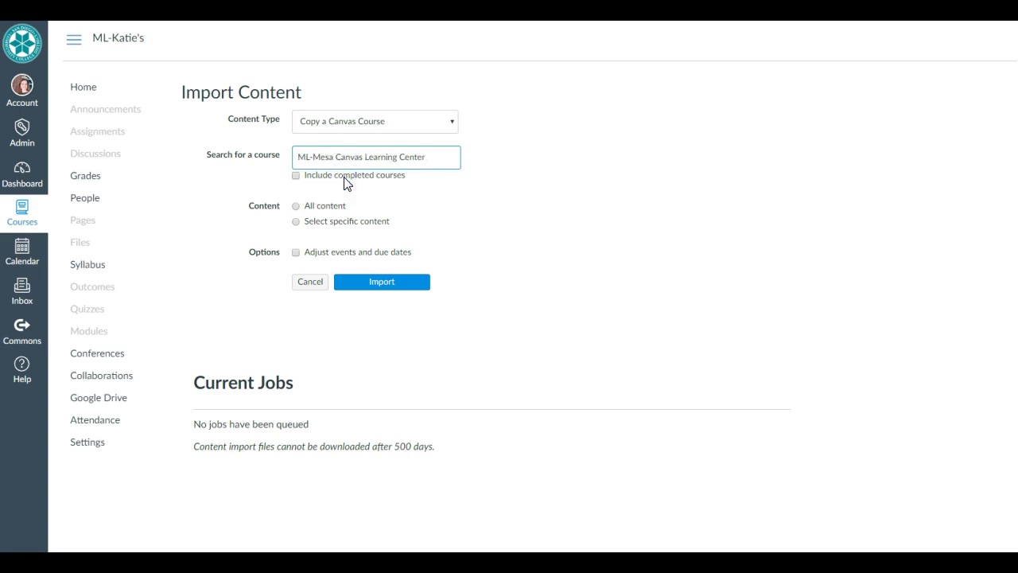
pyautogui.click(295, 209)
pyautogui.click(296, 223)
pyautogui.click(382, 283)
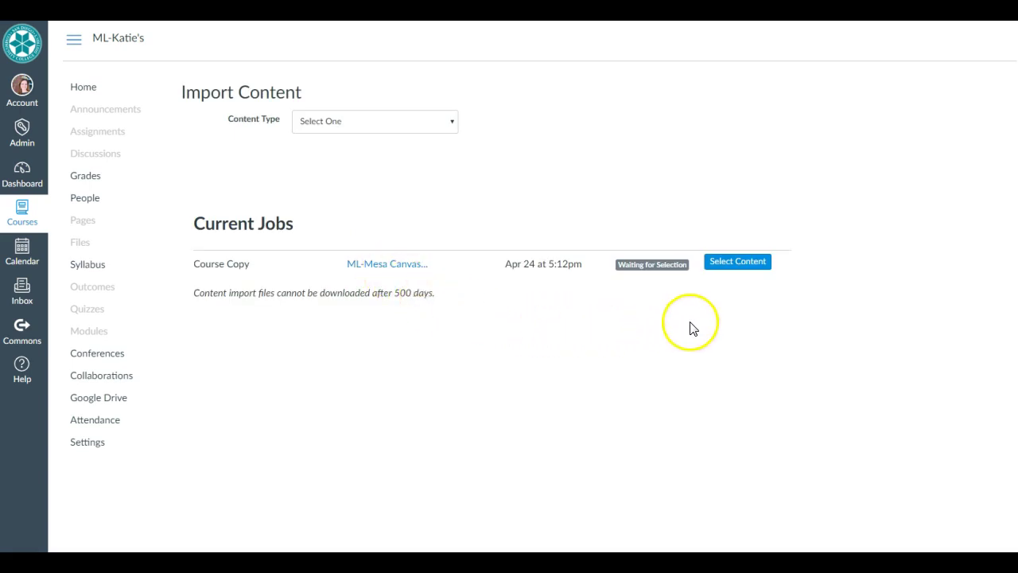
# Under Discussion Topics, check Module 1: Basics - Support Forum for copying.
pyautogui.click(743, 265)
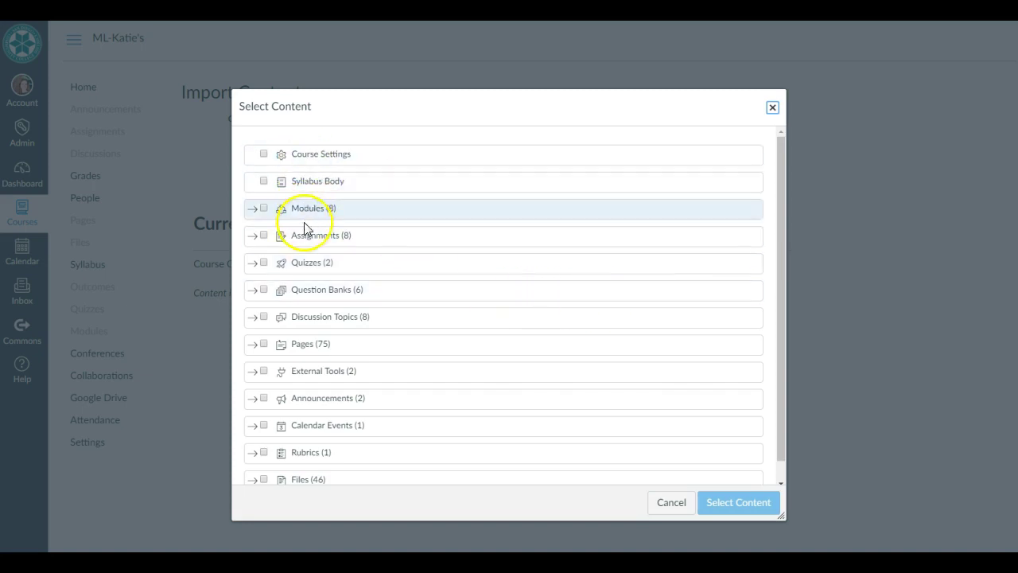
pyautogui.moveTo(778, 380); pyautogui.dragTo(778, 412)
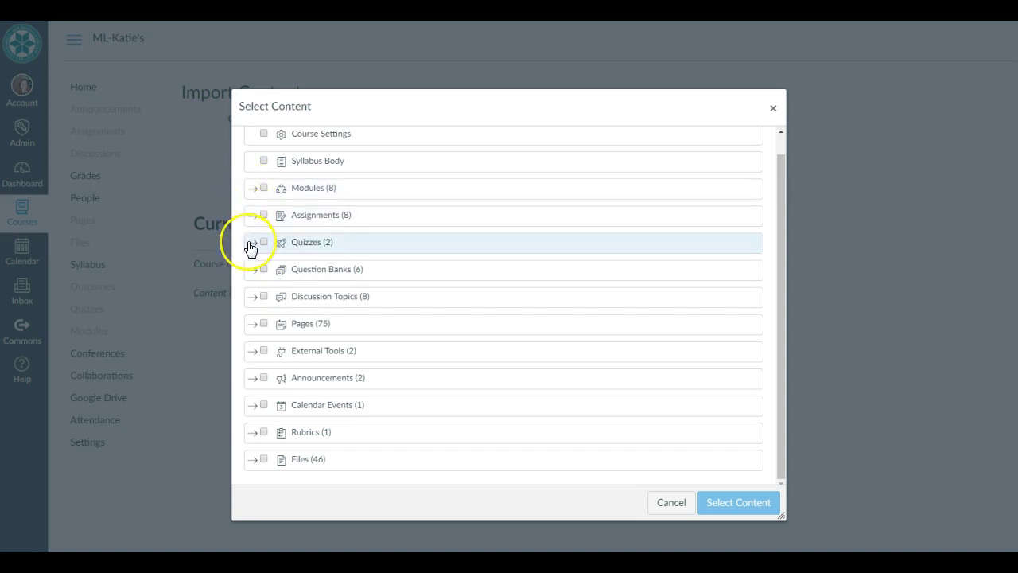
pyautogui.click(252, 301)
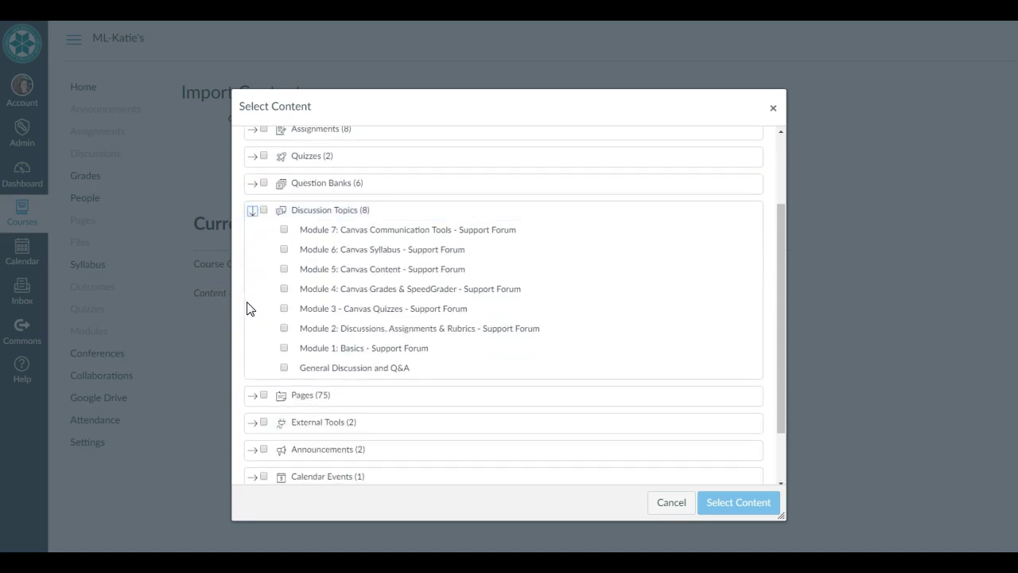
pyautogui.click(262, 308)
pyautogui.click(284, 350)
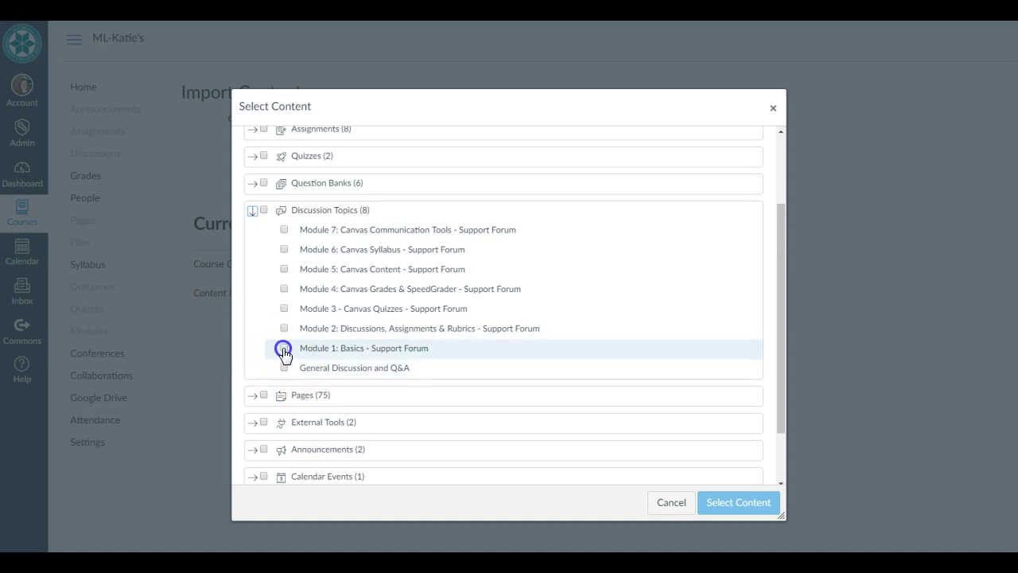
pyautogui.scroll(-2, 257, 352)
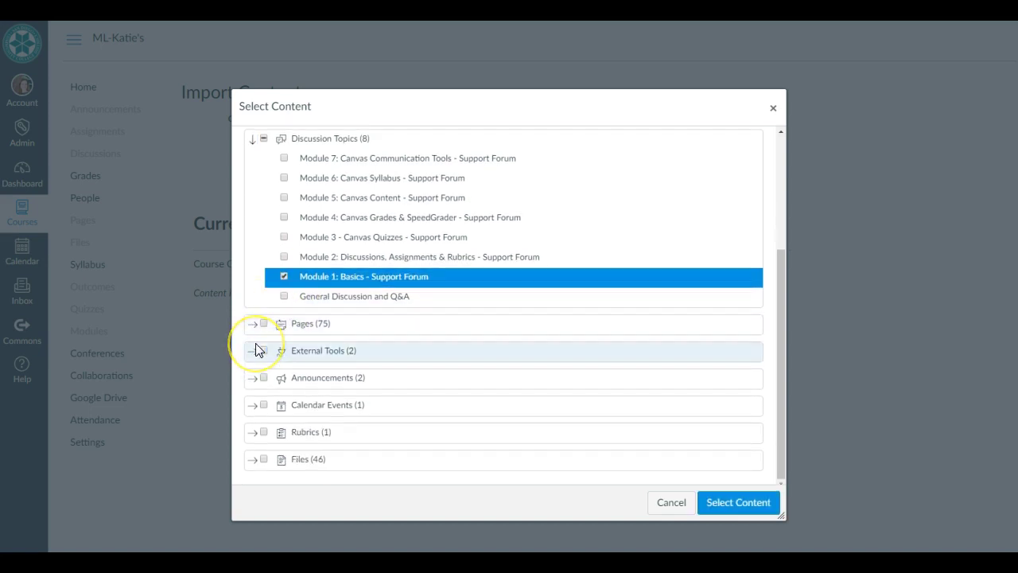
# Under Pages (75), check the Canvas Basics and Canvas Support at Mesa pages.
pyautogui.click(251, 326)
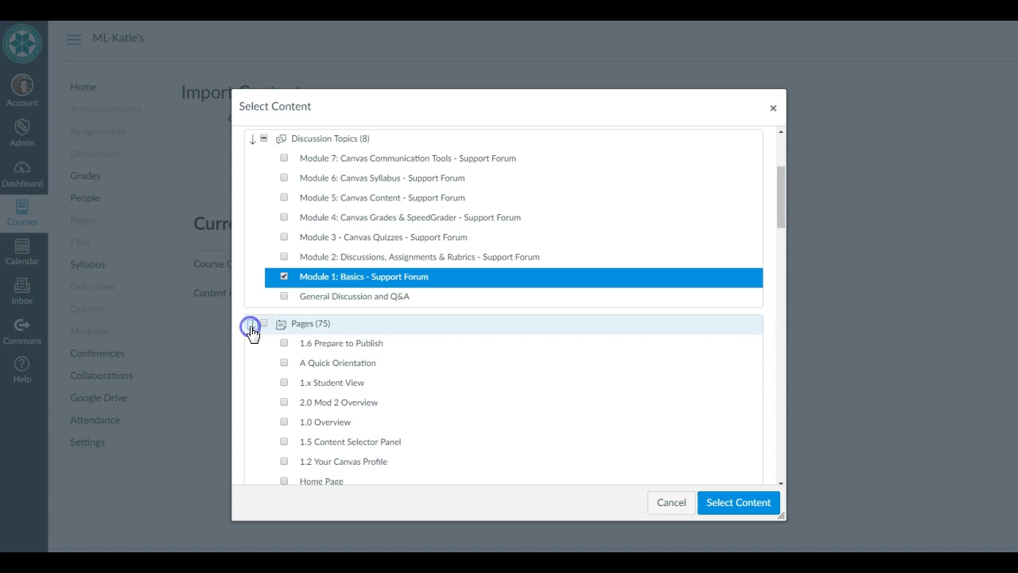
pyautogui.scroll(-6, 251, 333)
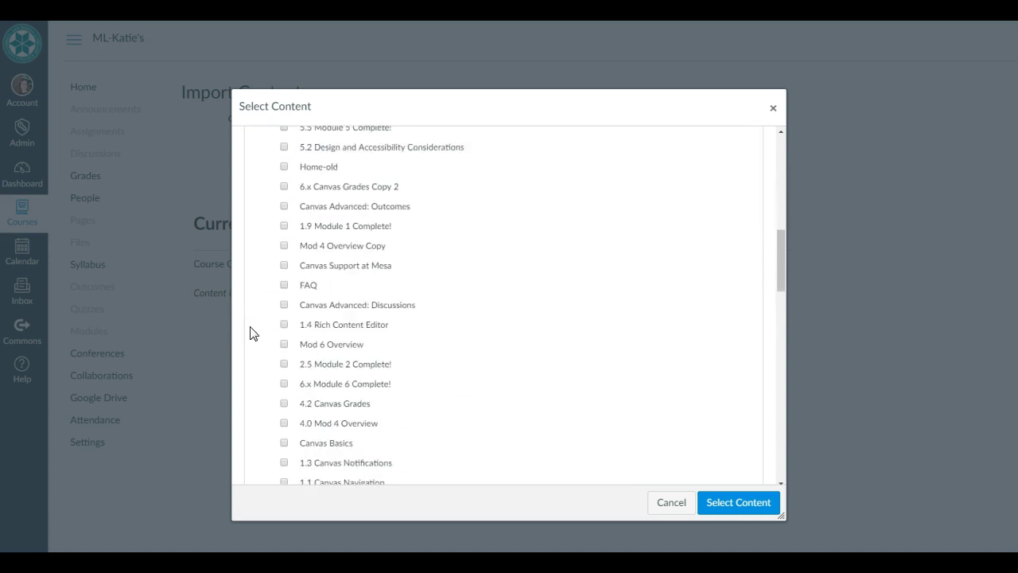
pyautogui.scroll(-1, 251, 333)
pyautogui.click(284, 299)
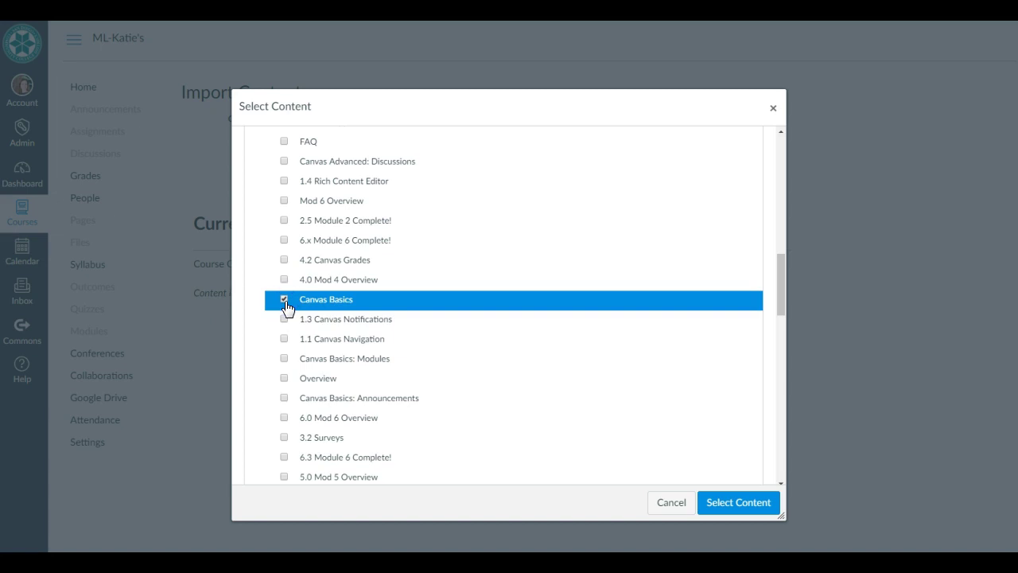
pyautogui.scroll(3, 286, 307)
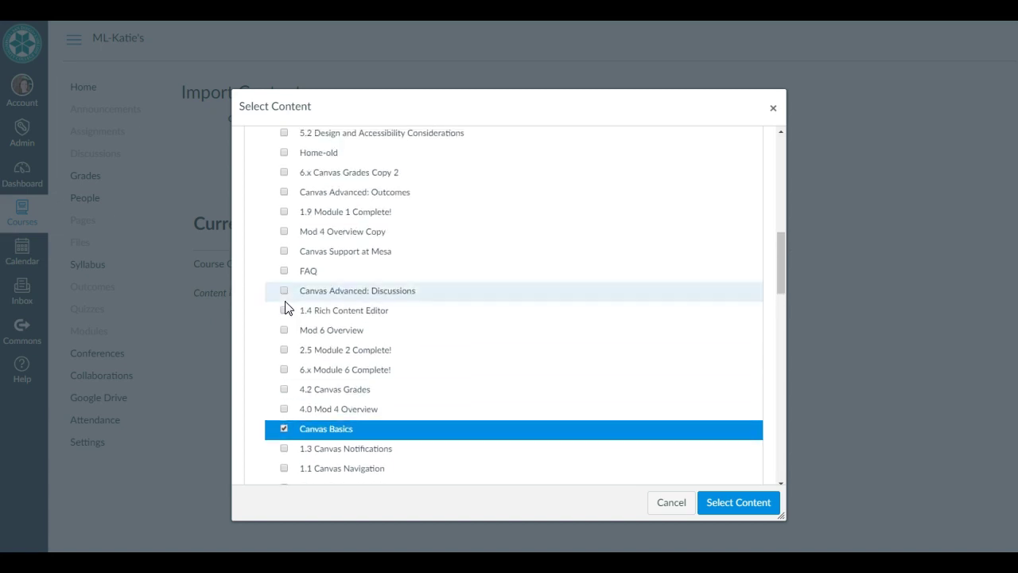
pyautogui.click(284, 253)
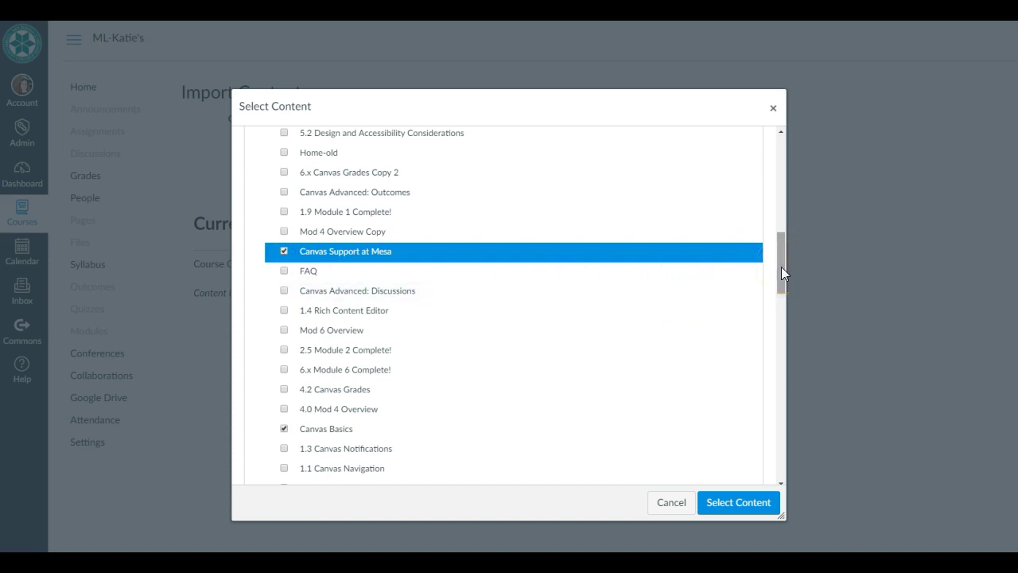
pyautogui.moveTo(781, 268); pyautogui.dragTo(783, 451)
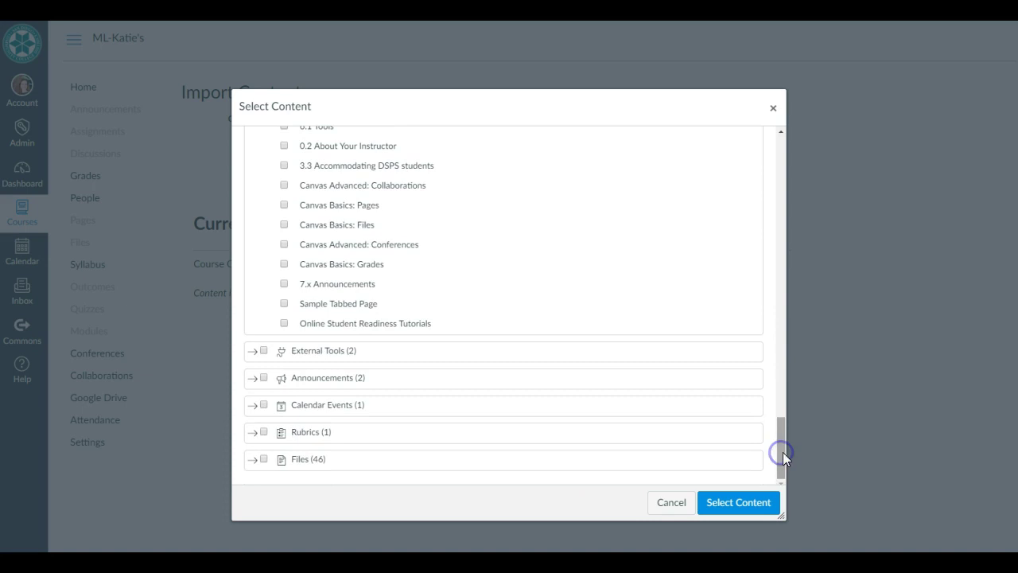
# Run the copy and confirm Module 1: Basics - Support Forum appears in Discussions.
pyautogui.click(732, 502)
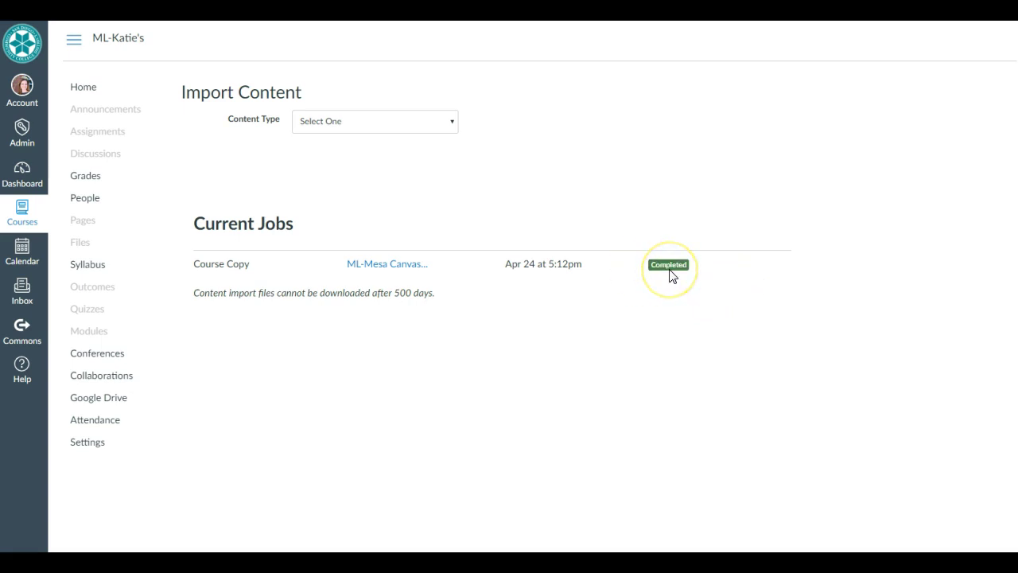
pyautogui.click(119, 157)
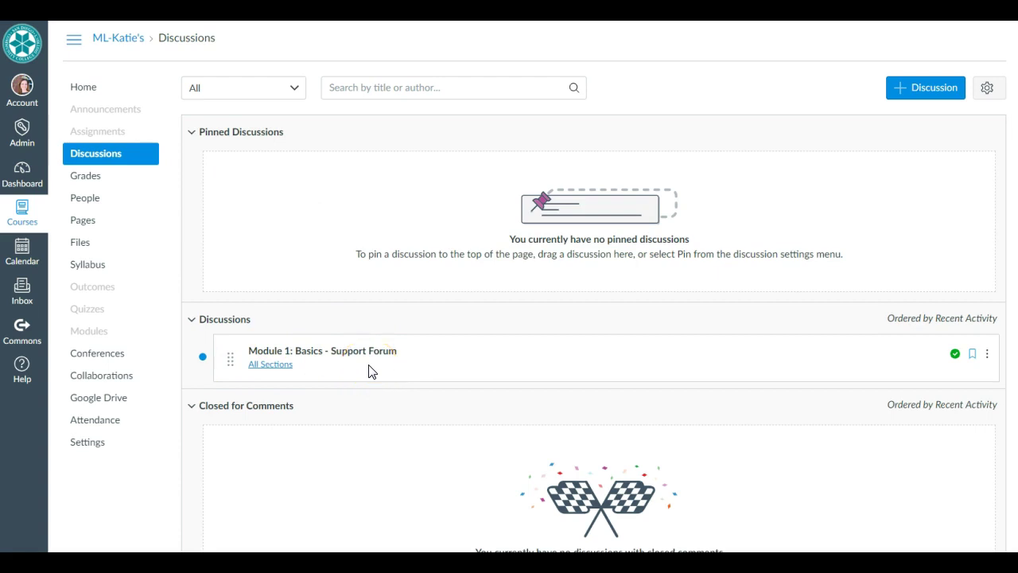
# Check that Pages lists Canvas Basics and Canvas Support at Mesa, both published.
pyautogui.click(113, 223)
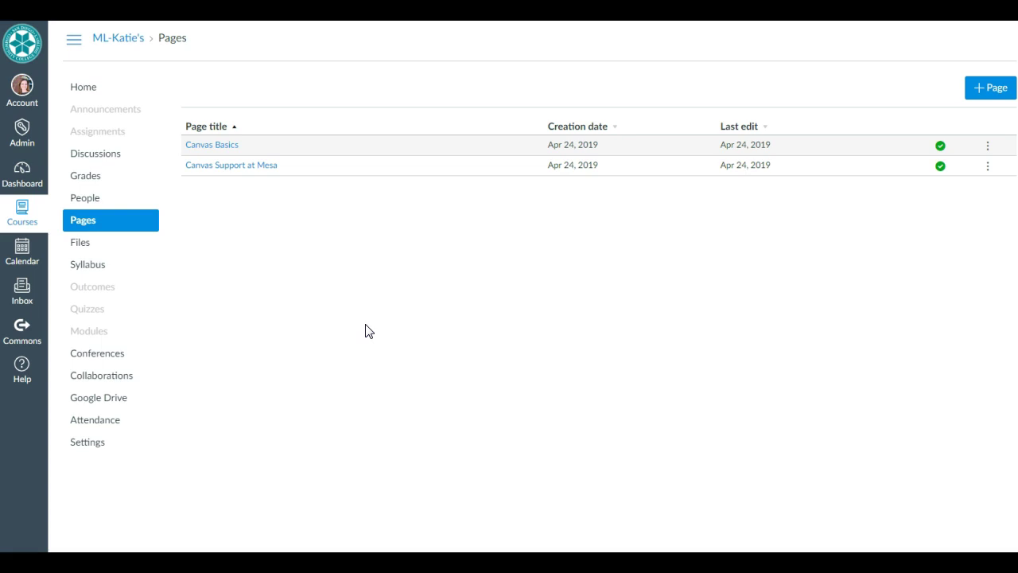
pyautogui.click(232, 485)
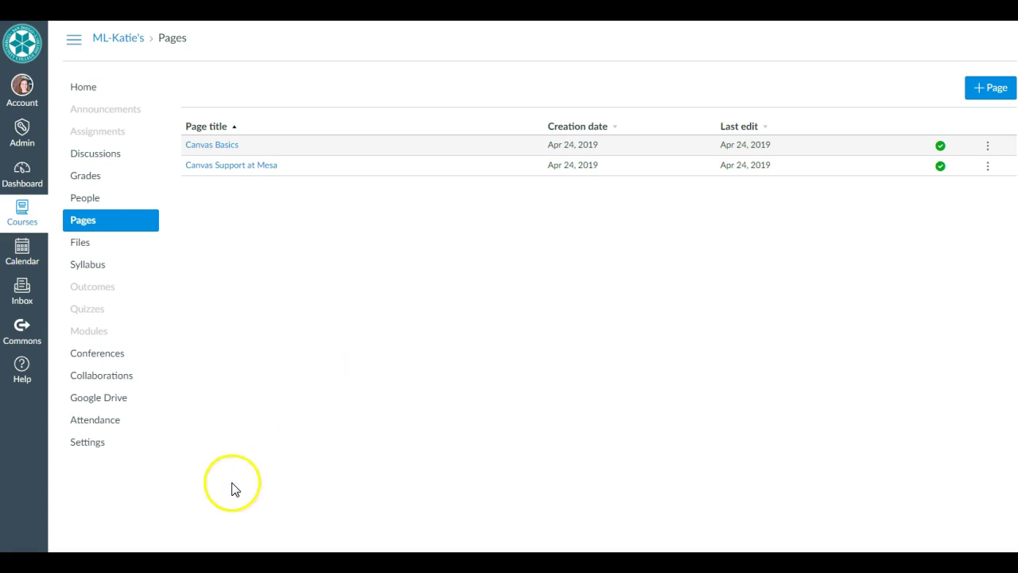